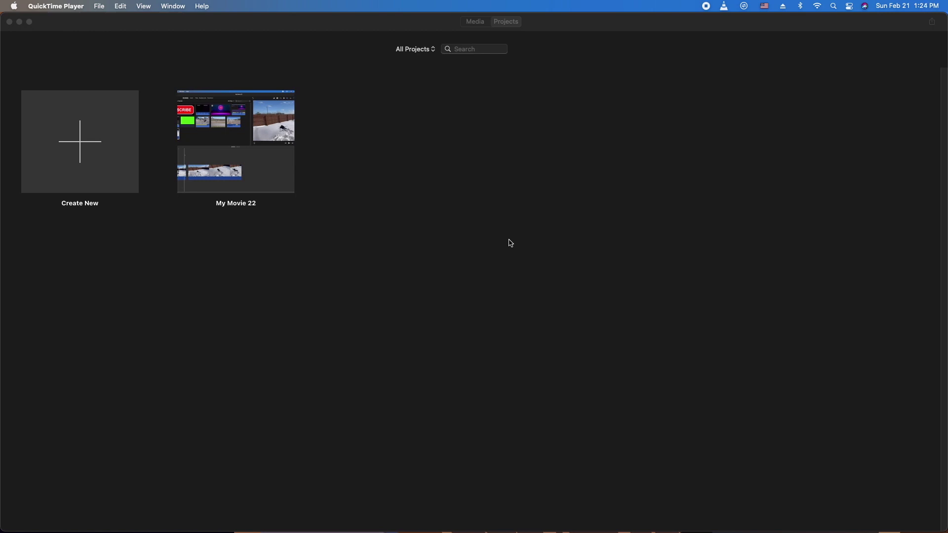
# - Bring iMovie's Projects browser, showing My Movie 22, to the front
pyautogui.click(81, 145)
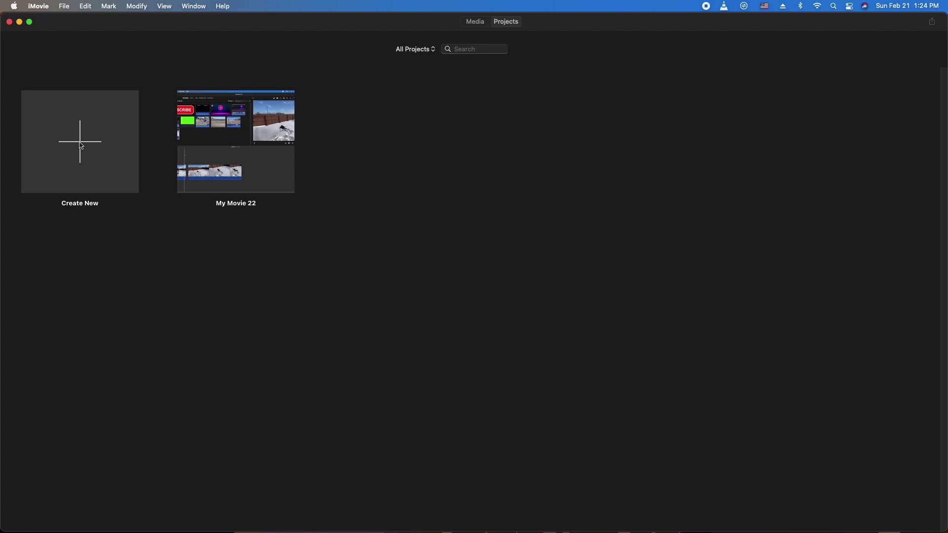
# - Create a new movie project and try importing the greyed-out ASTRO webm from the Desktop
pyautogui.click(81, 146)
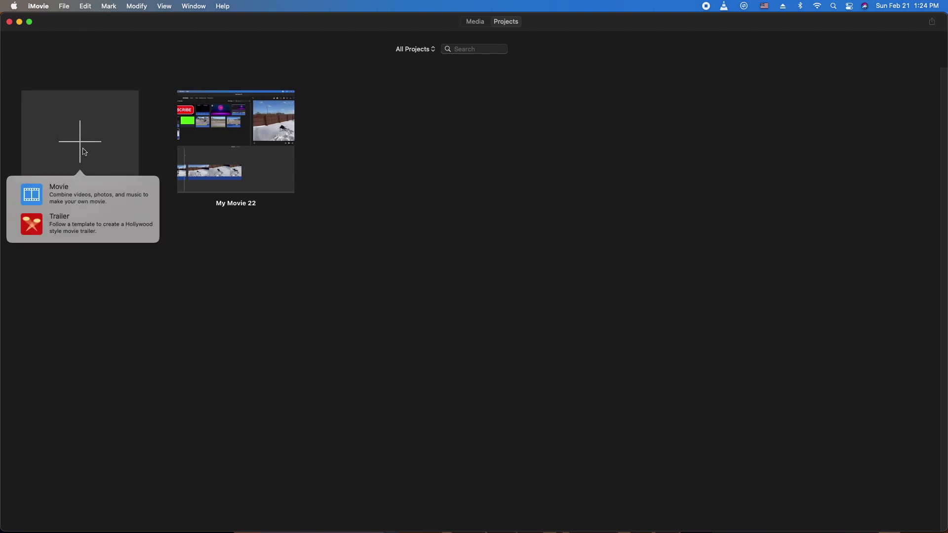
pyautogui.click(69, 198)
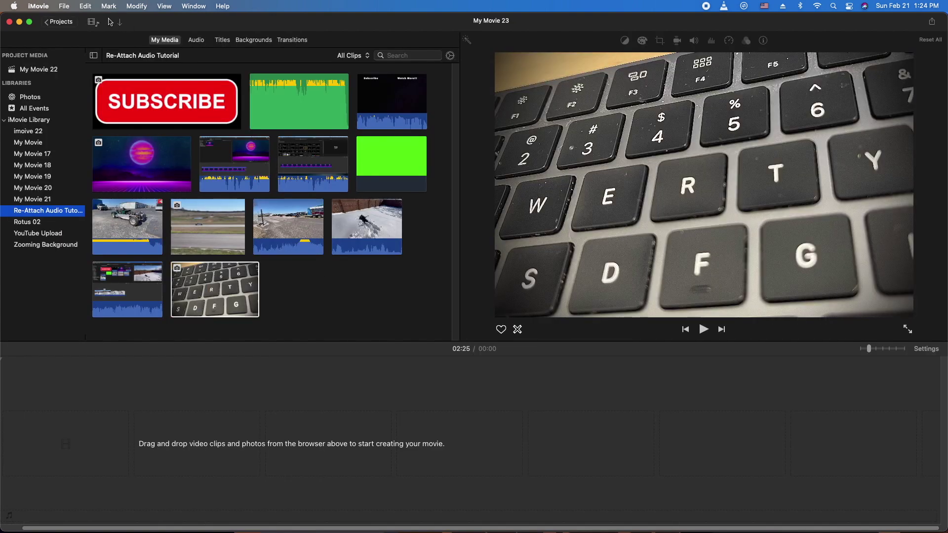
pyautogui.click(120, 23)
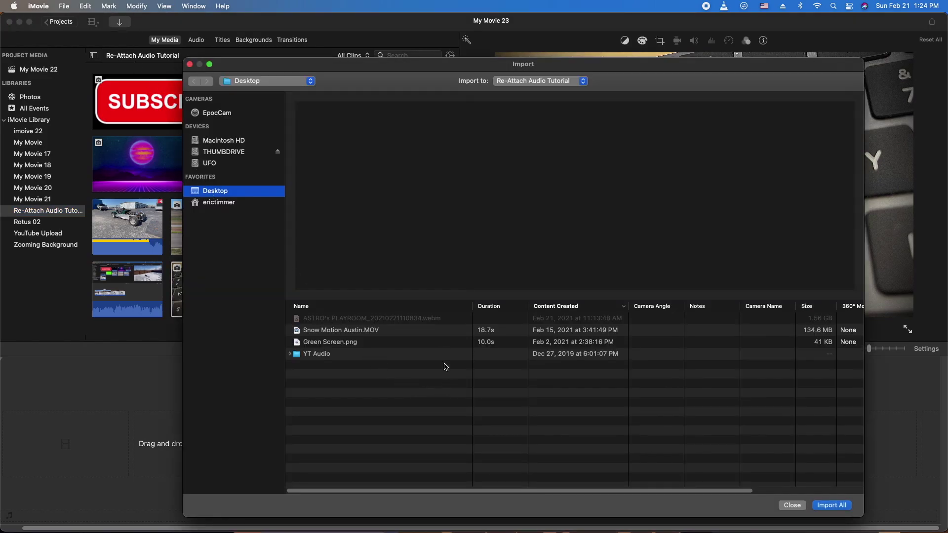
pyautogui.click(410, 320)
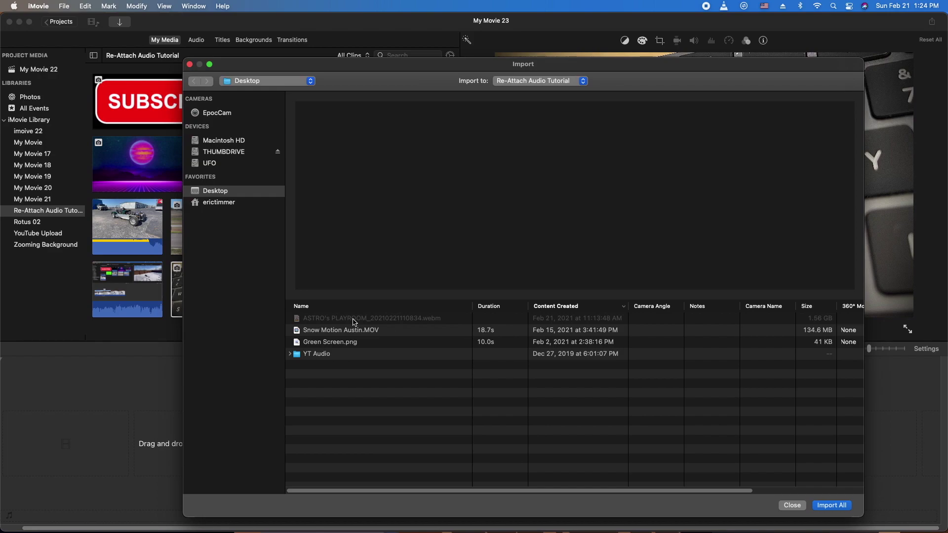
pyautogui.click(791, 506)
# - Shrink the iMovie window and drag the ASTRO webm from the desktop onto the timeline
pyautogui.moveTo(944, 530); pyautogui.dragTo(833, 496)
pyautogui.click(911, 426)
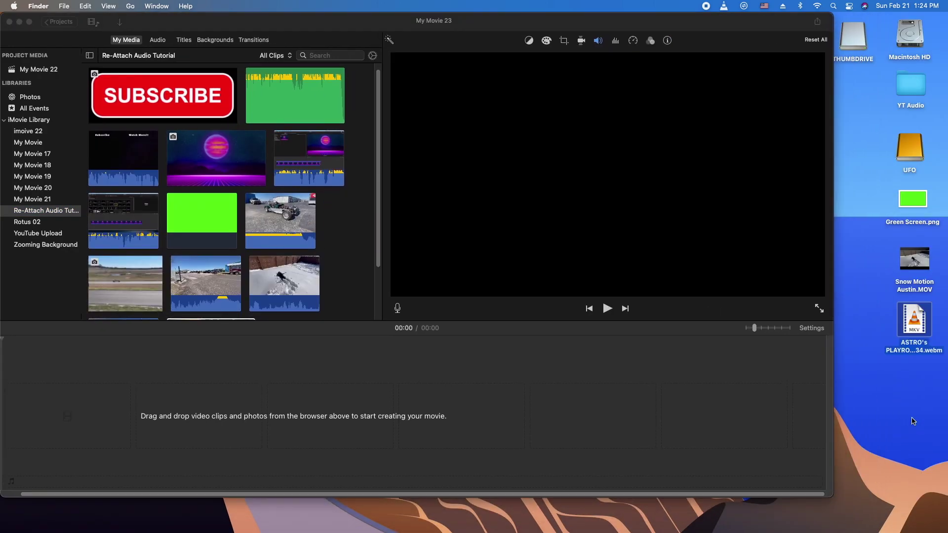
pyautogui.moveTo(921, 321); pyautogui.dragTo(141, 427)
pyautogui.moveTo(457, 21)
pyautogui.mouseDown()
pyautogui.moveTo(479, 20)
pyautogui.moveTo(462, 20)
pyautogui.mouseUp()
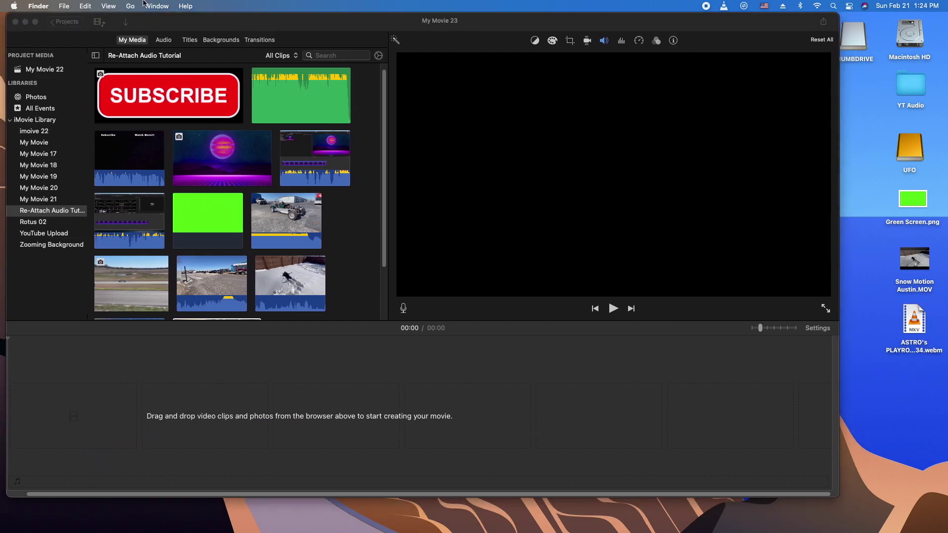
# - Use File > Import Media and choose Import All for the Desktop files
pyautogui.click(67, 6)
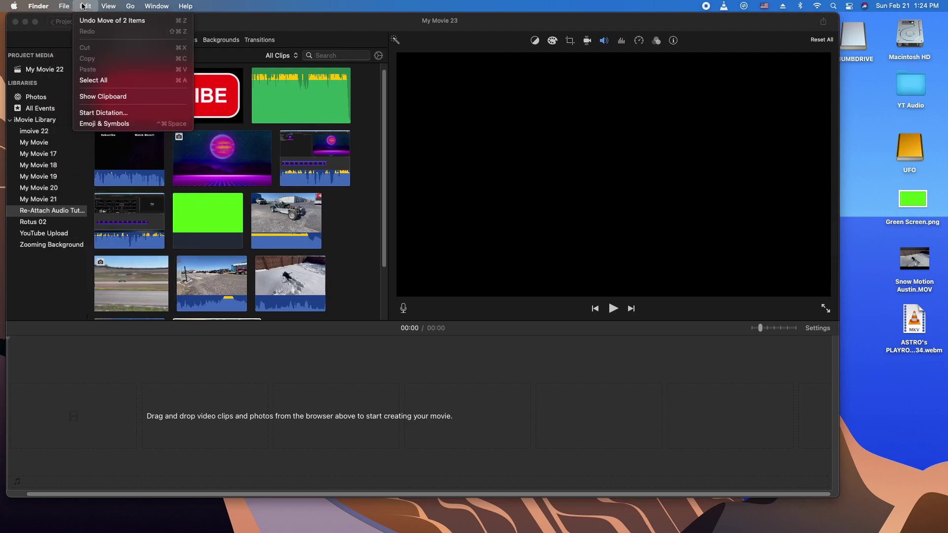
pyautogui.click(29, 39)
pyautogui.click(64, 6)
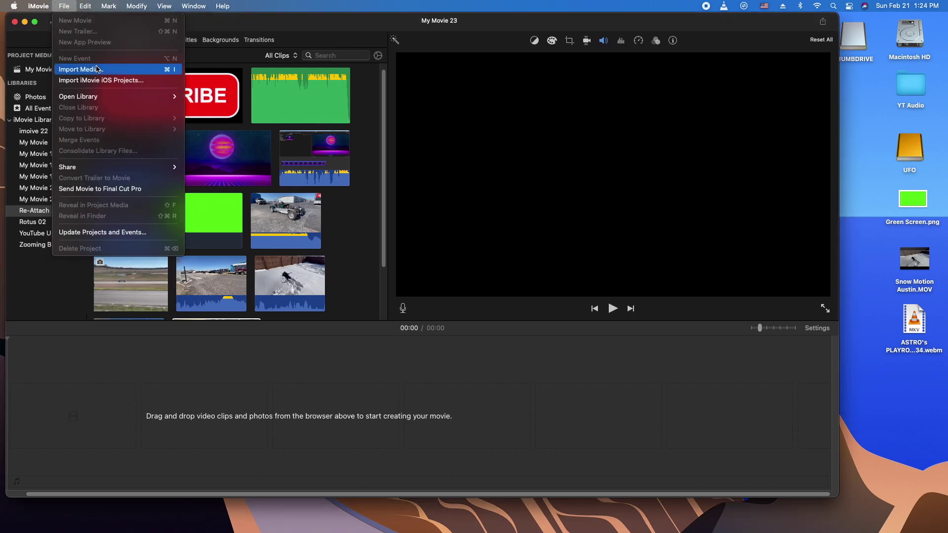
pyautogui.click(81, 69)
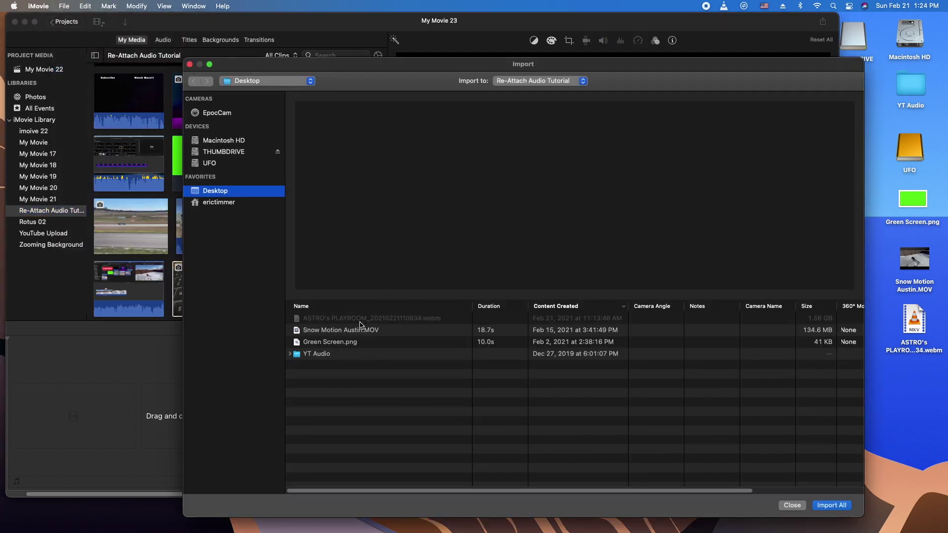
pyautogui.click(821, 506)
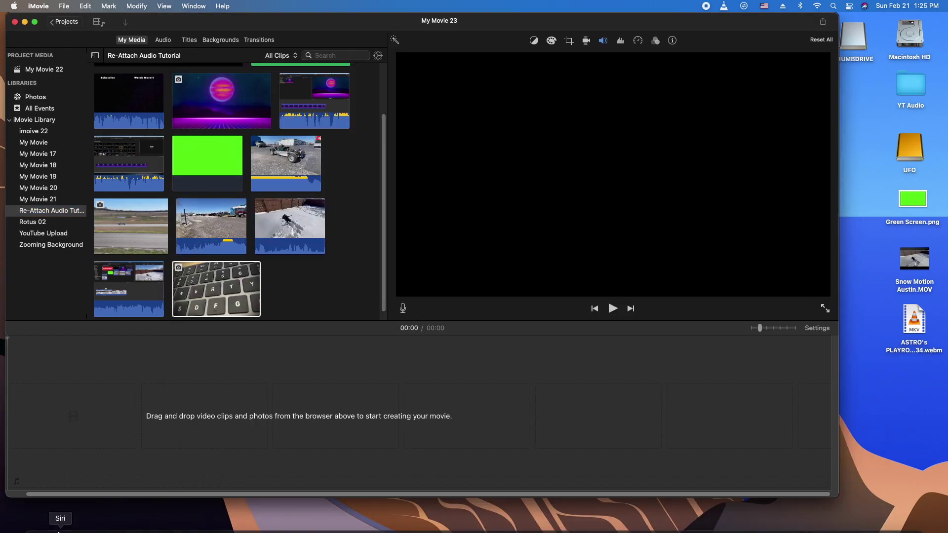
pyautogui.moveTo(149, 531)
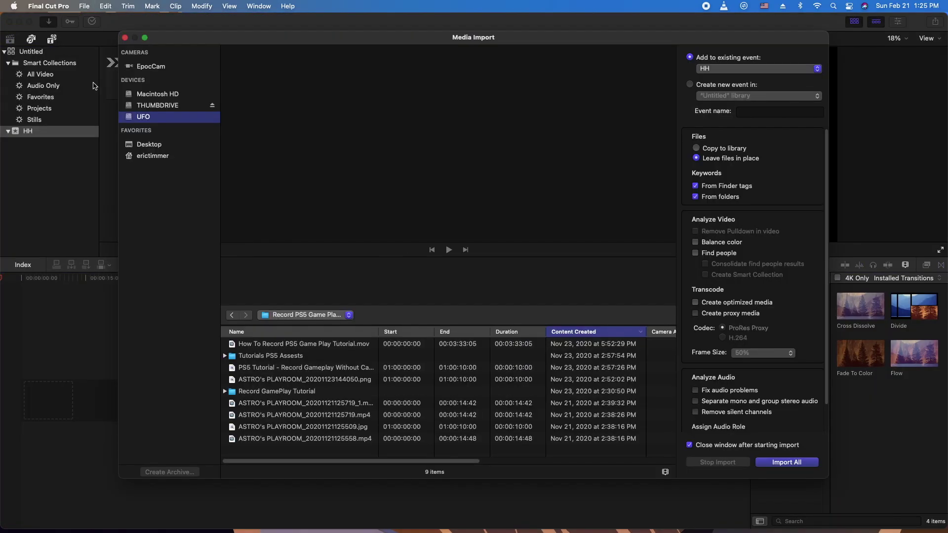
# - Check the greyed ASTRO webm on the Desktop, close the importer, and narrow the Final Cut window
pyautogui.click(153, 146)
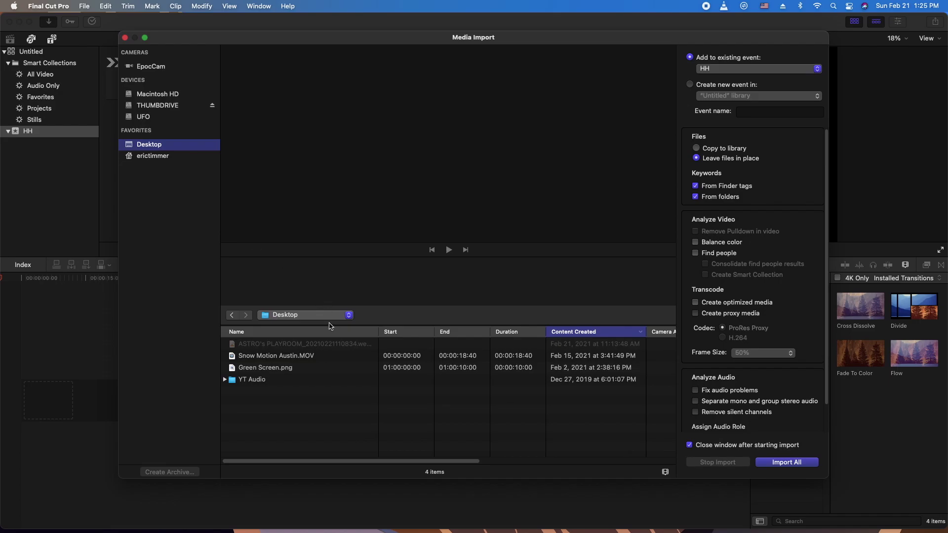
pyautogui.click(335, 348)
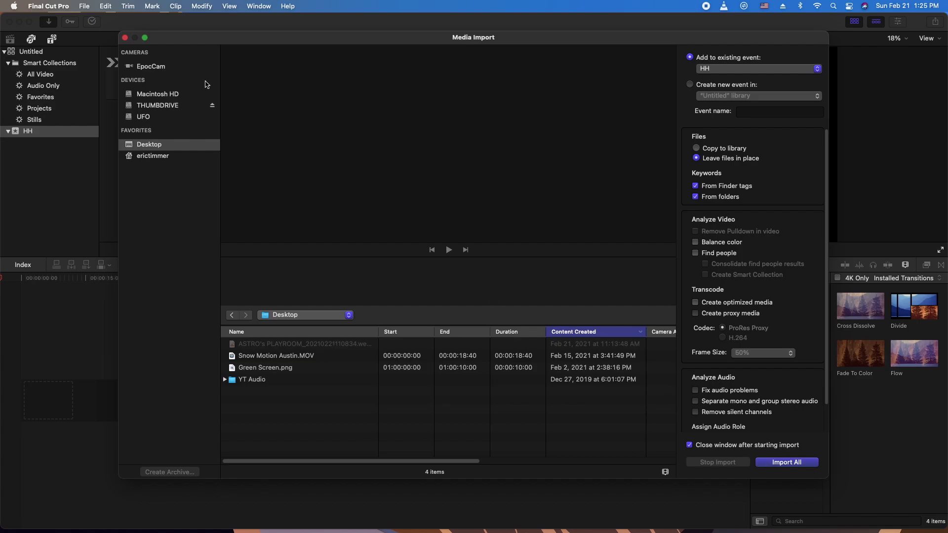
pyautogui.click(125, 38)
pyautogui.moveTo(944, 18); pyautogui.dragTo(865, 21)
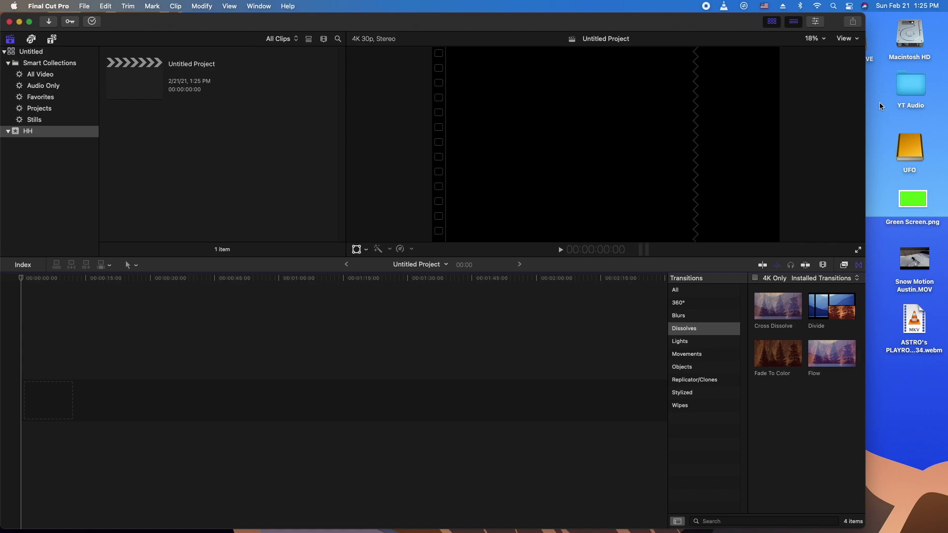
# - Drag the ASTRO webm onto the Final Cut Pro timeline twice, then minimize the editor
pyautogui.moveTo(915, 321); pyautogui.dragTo(334, 402)
pyautogui.moveTo(391, 20)
pyautogui.mouseDown()
pyautogui.moveTo(449, 21)
pyautogui.moveTo(382, 20)
pyautogui.mouseUp()
pyautogui.moveTo(910, 325); pyautogui.dragTo(134, 419)
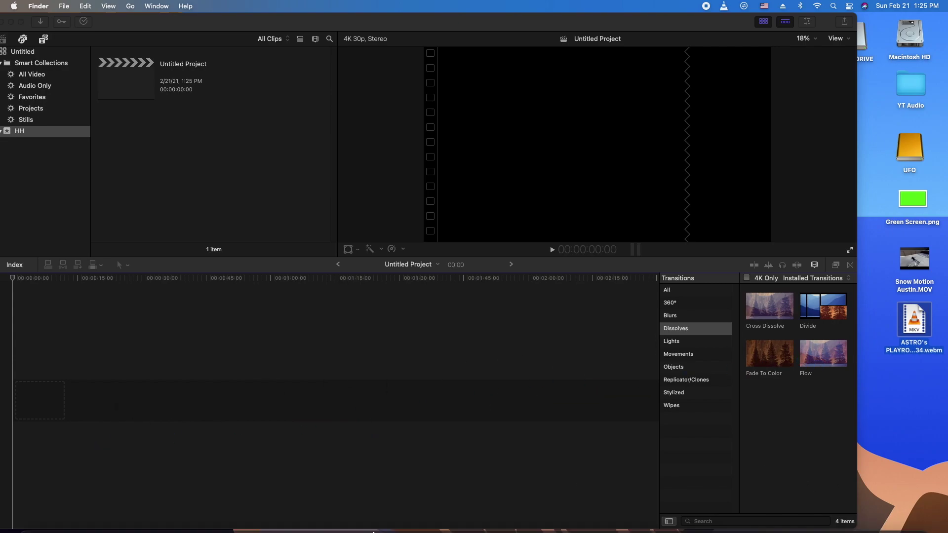
pyautogui.moveTo(199, 20); pyautogui.dragTo(237, 19)
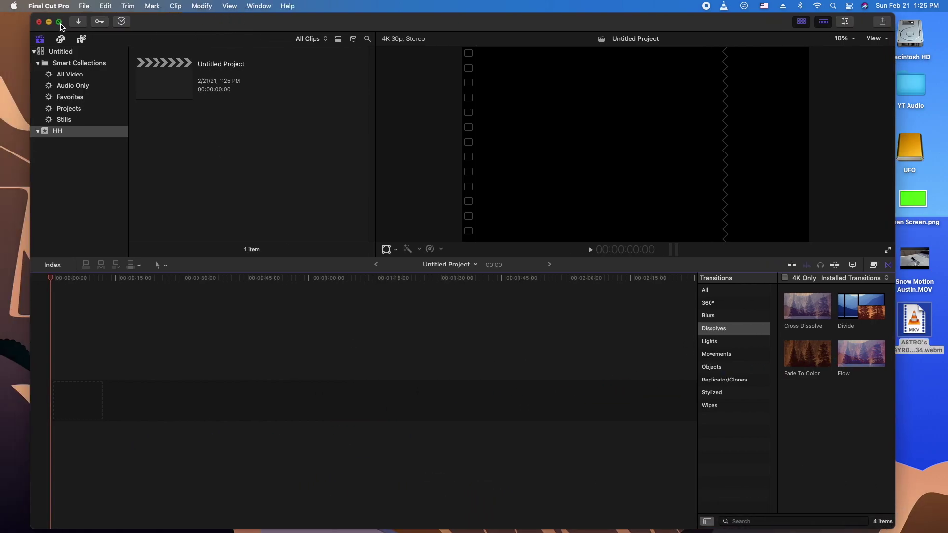
pyautogui.click(48, 22)
pyautogui.moveTo(414, 519)
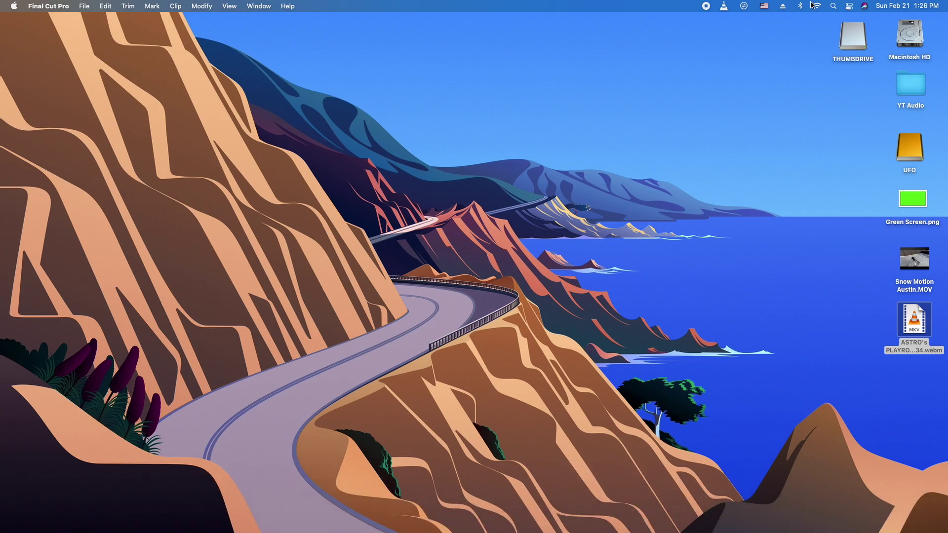
# - Launch DaVinci Resolve through Spotlight search 'reso' and start a new project
pyautogui.press('super+space')
pyautogui.write('reso')
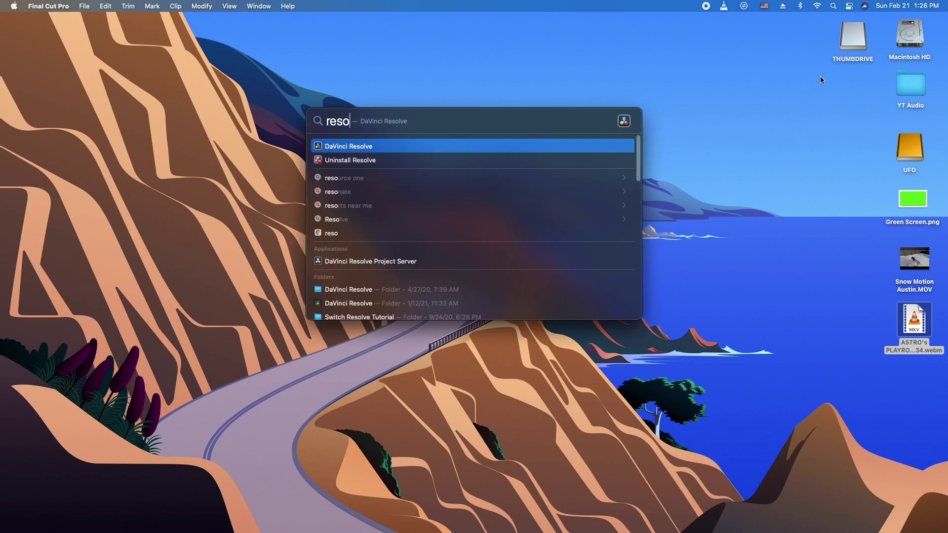
pyautogui.click(366, 149)
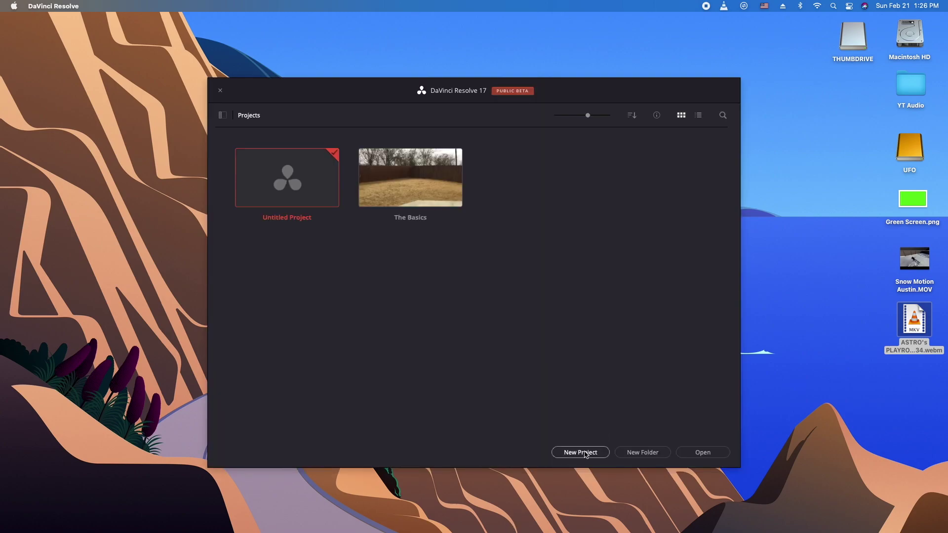
pyautogui.click(585, 454)
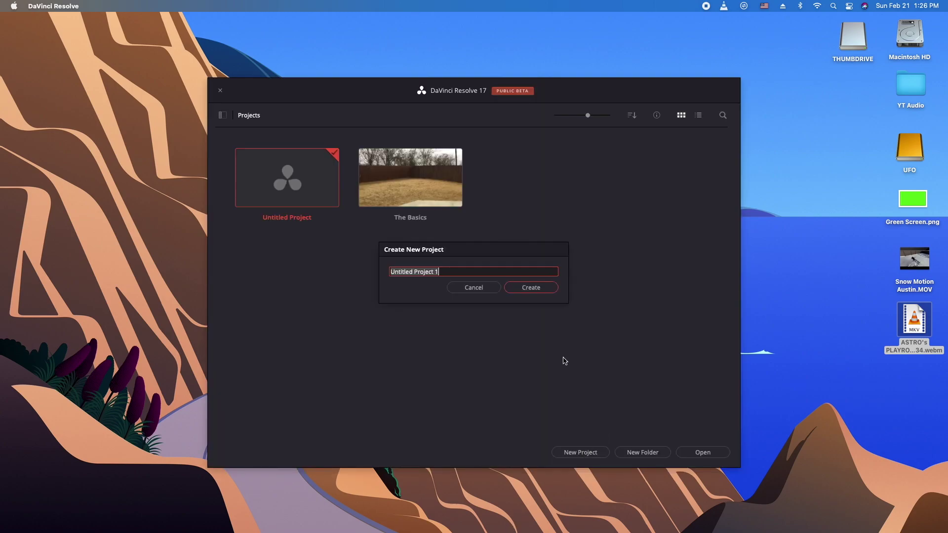
# - Create Untitled Project 11111 and try importing the ASTRO webm via File > Import > Media
pyautogui.click(530, 288)
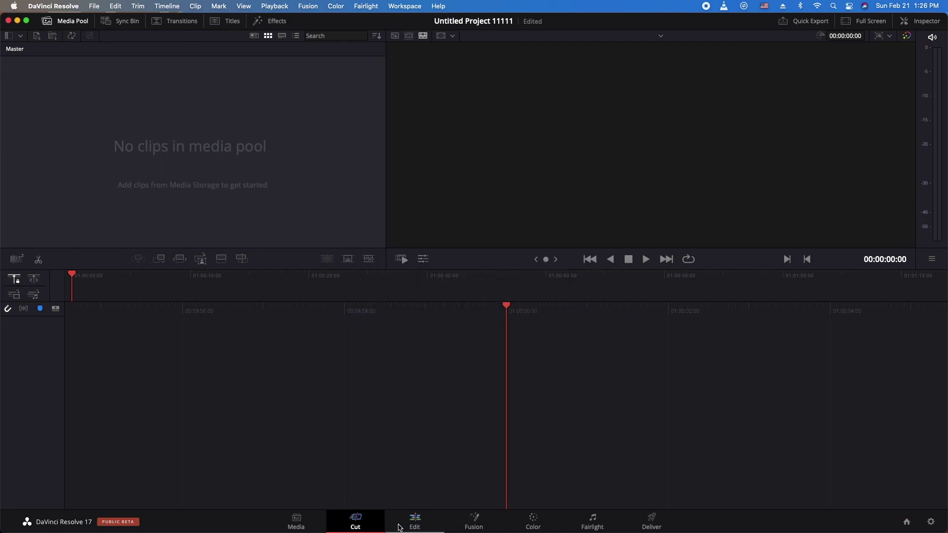
pyautogui.click(299, 522)
pyautogui.click(93, 6)
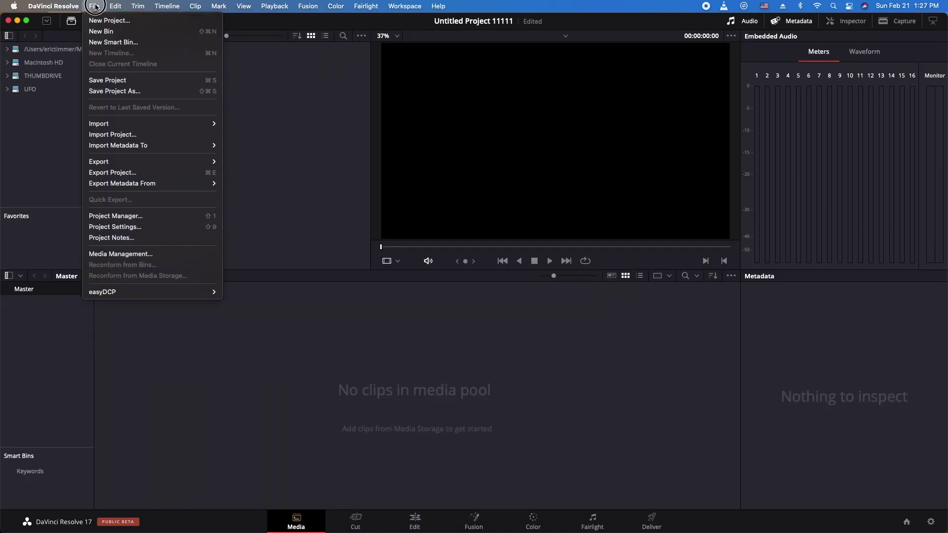
pyautogui.moveTo(200, 125)
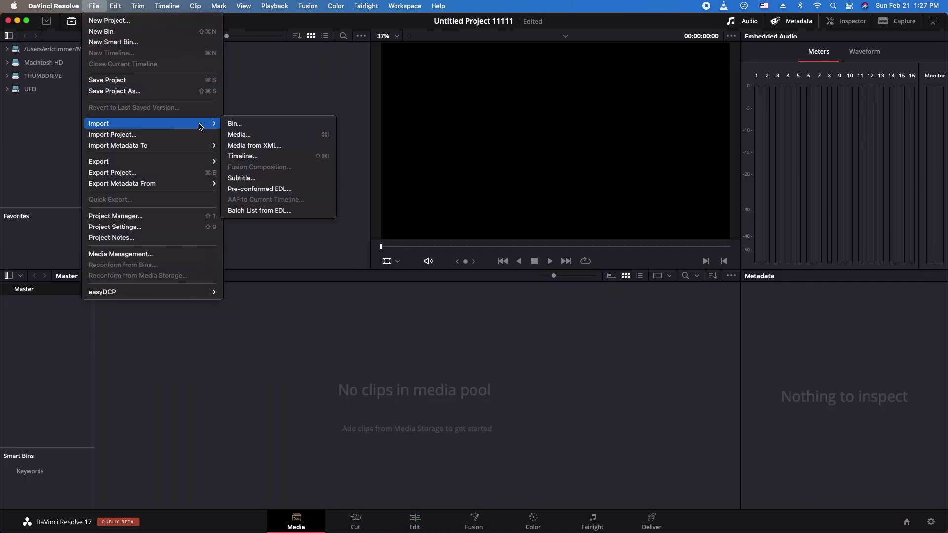
pyautogui.click(249, 135)
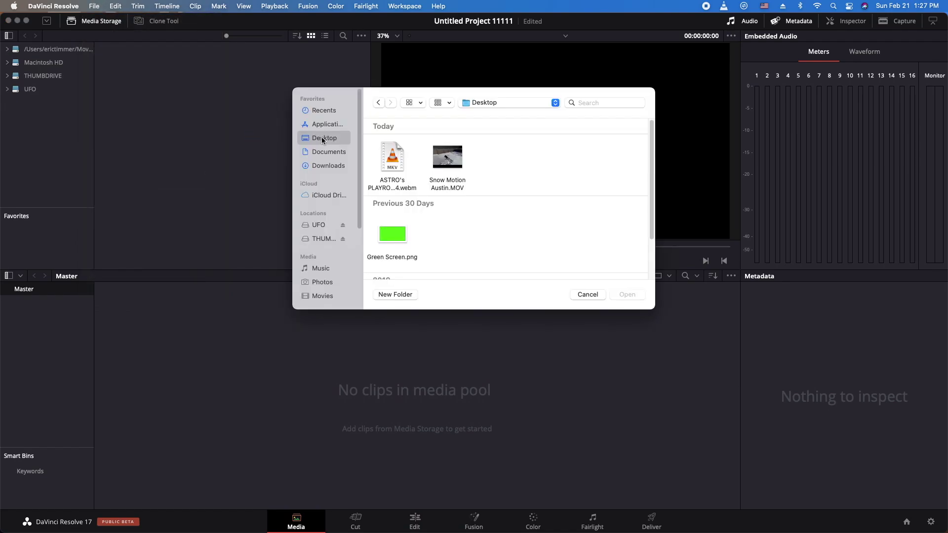
pyautogui.click(394, 156)
pyautogui.click(637, 295)
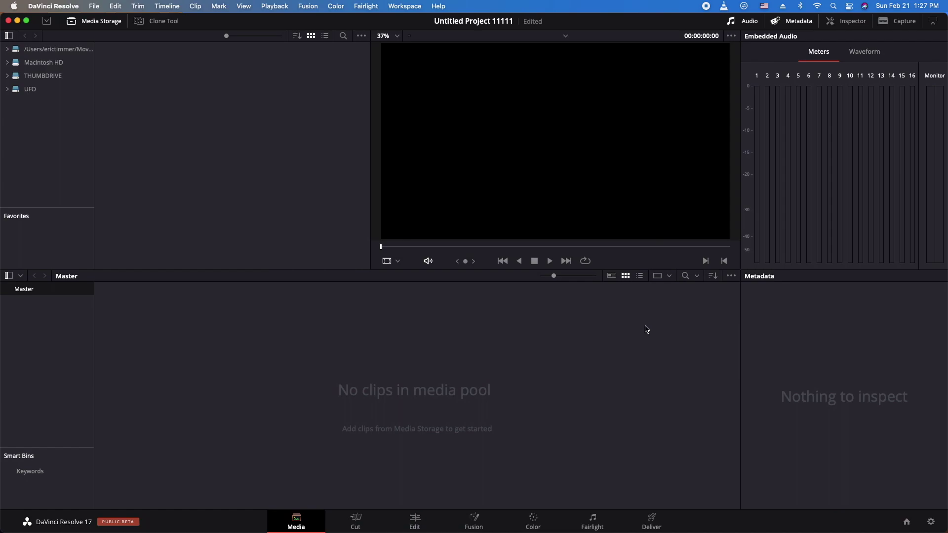
pyautogui.click(413, 523)
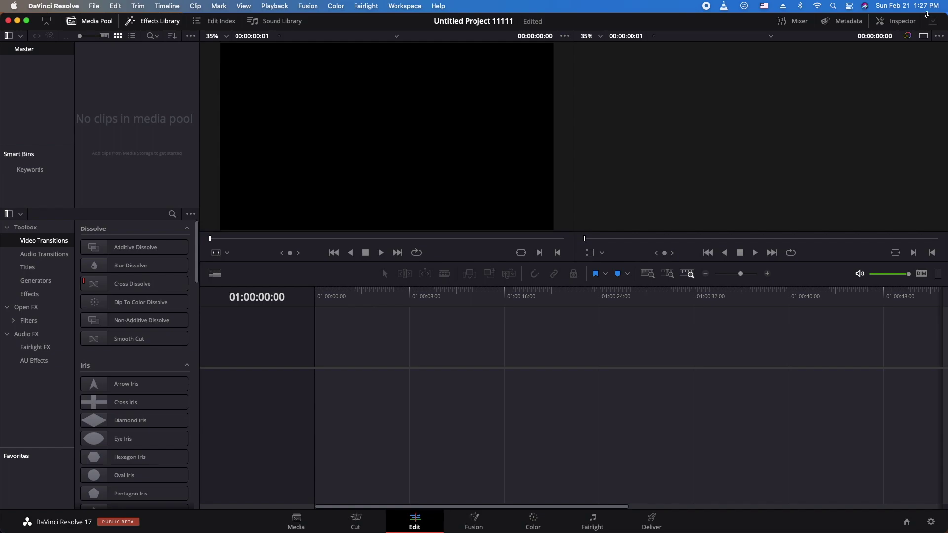
# - Narrow the Resolve window and drag the ASTRO webm onto the Edit timeline, which refuses it
pyautogui.moveTo(947, 15); pyautogui.dragTo(822, 15)
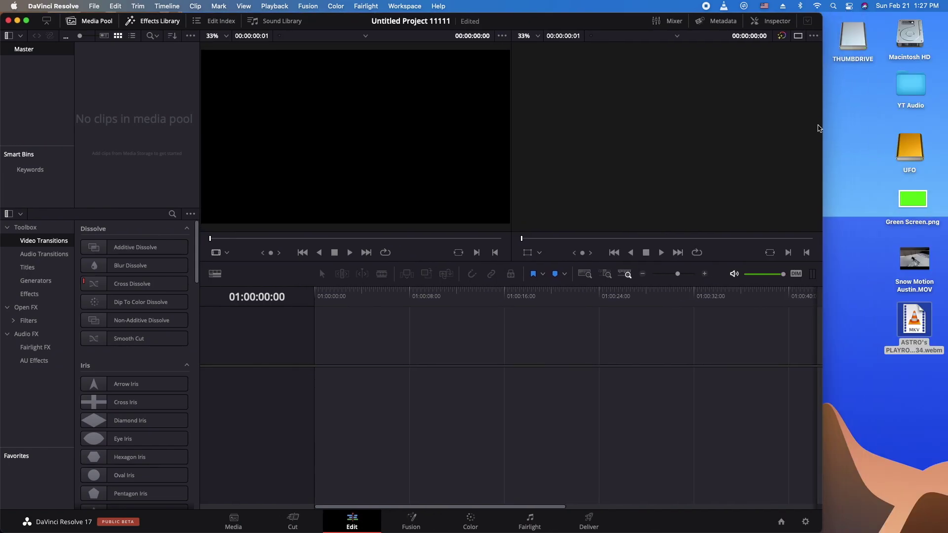
pyautogui.click(915, 320)
pyautogui.moveTo(915, 320); pyautogui.dragTo(345, 390)
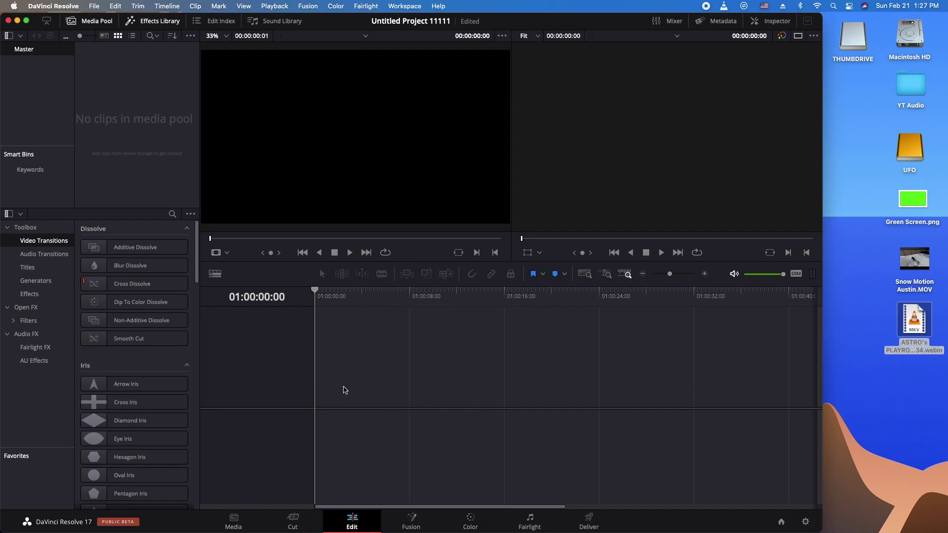
pyautogui.moveTo(609, 21)
pyautogui.mouseDown()
pyautogui.moveTo(658, 20)
pyautogui.moveTo(606, 3)
pyautogui.mouseUp()
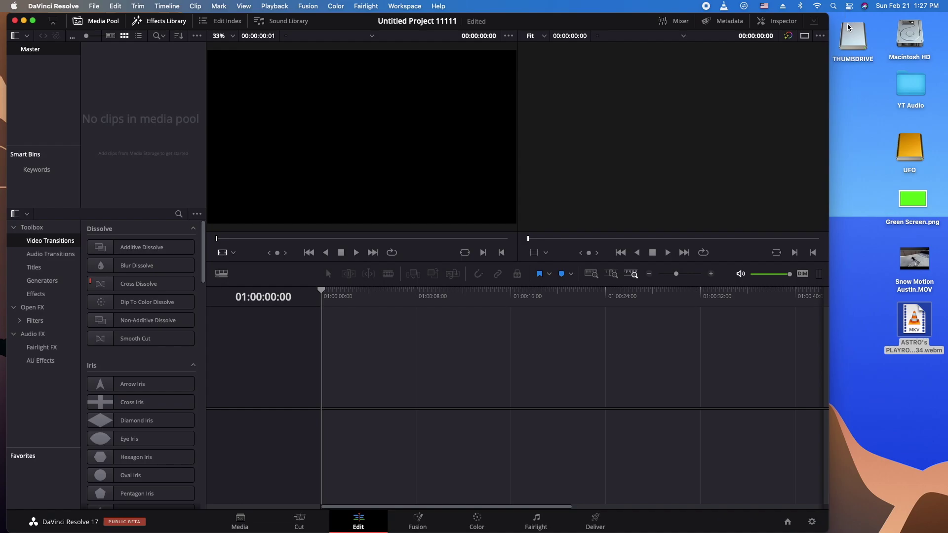
# - Open the ASTRO's PLAYROOM webm in HandBrake using Open With
pyautogui.rightClick(921, 325)
pyautogui.moveTo(833, 345)
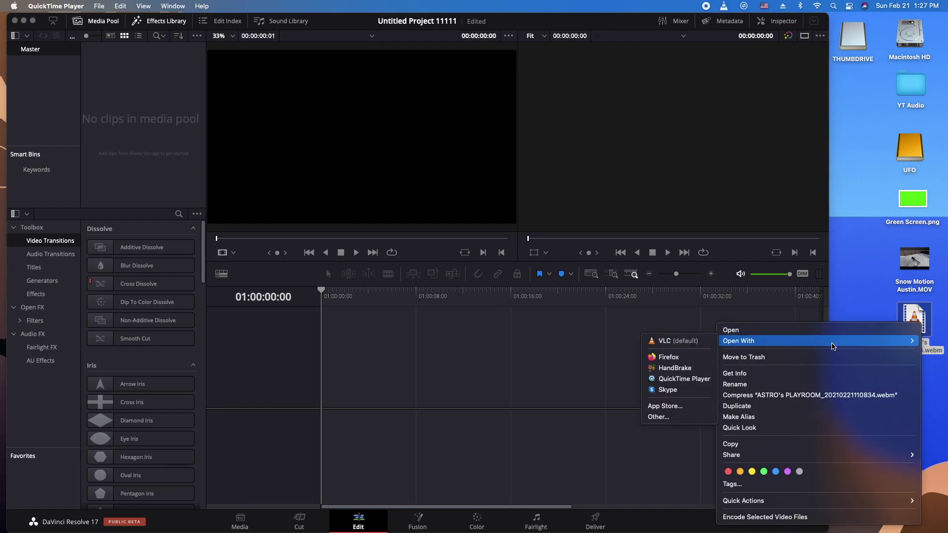
pyautogui.click(674, 368)
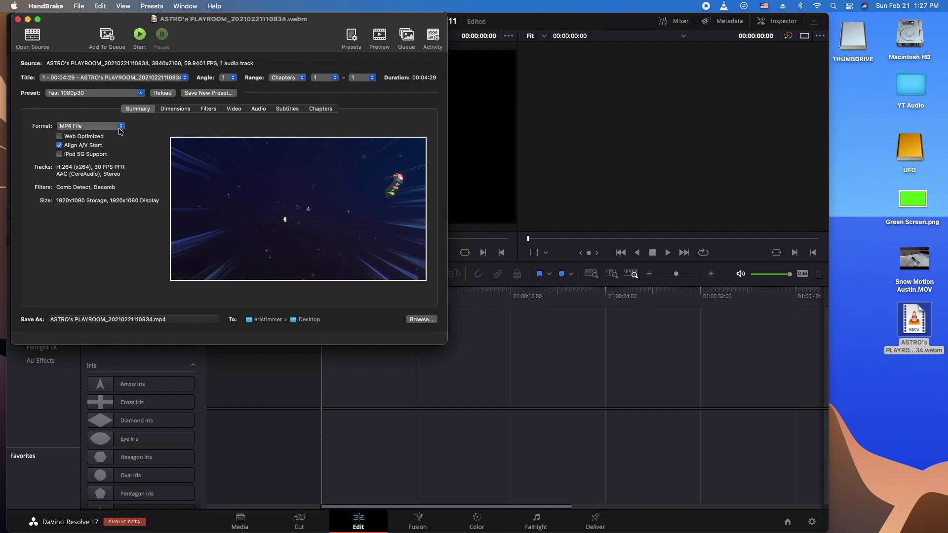
# - Encode it as MP4 File with the Web > Vimeo YouTube HQ 2160p60 4K preset
pyautogui.click(119, 128)
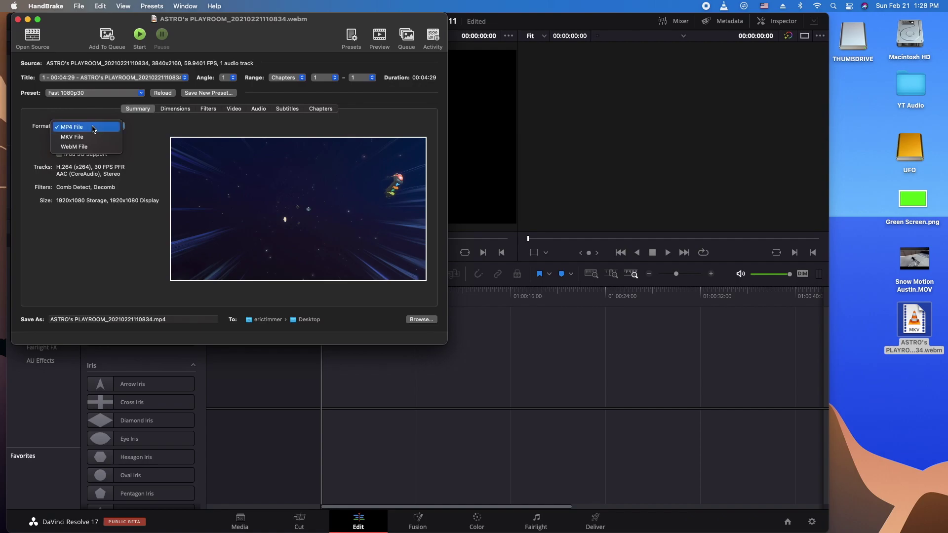
pyautogui.click(94, 128)
pyautogui.click(140, 92)
pyautogui.moveTo(98, 114)
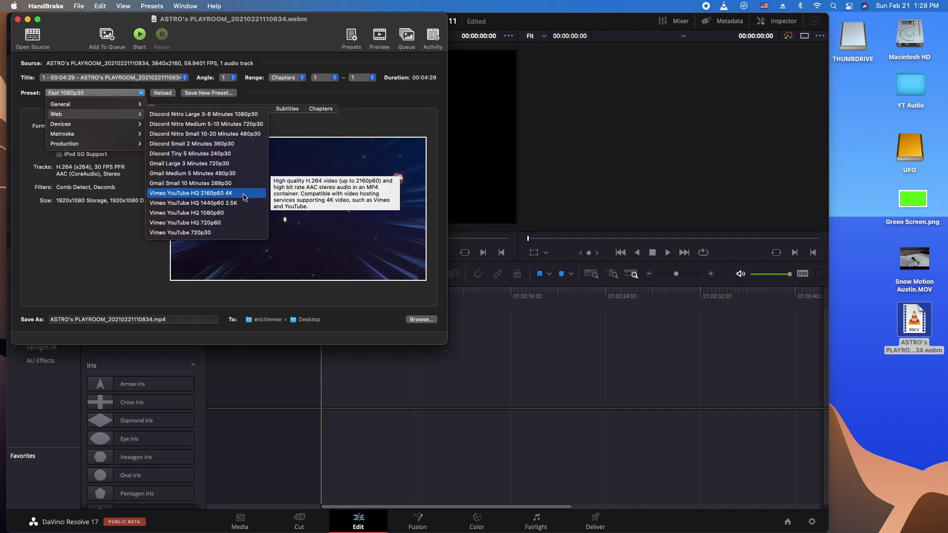
pyautogui.click(245, 197)
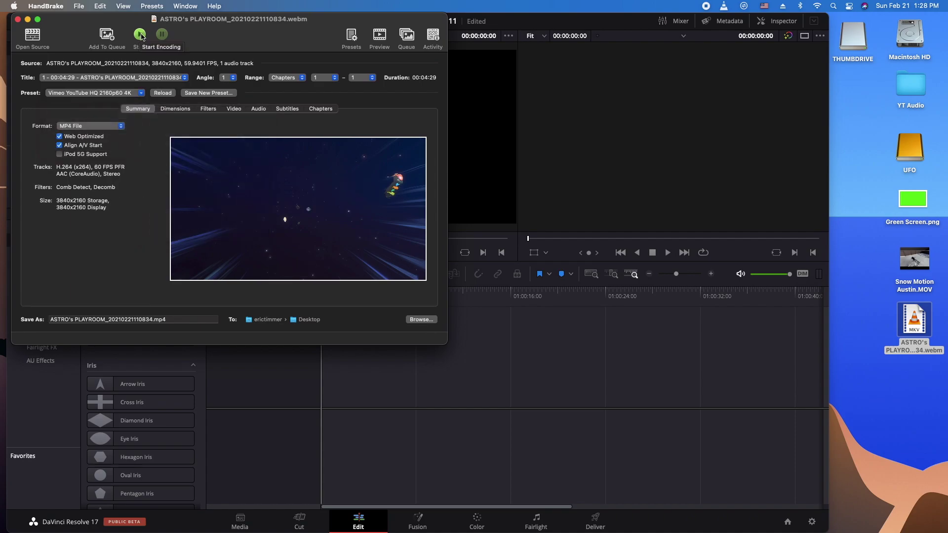
pyautogui.click(140, 35)
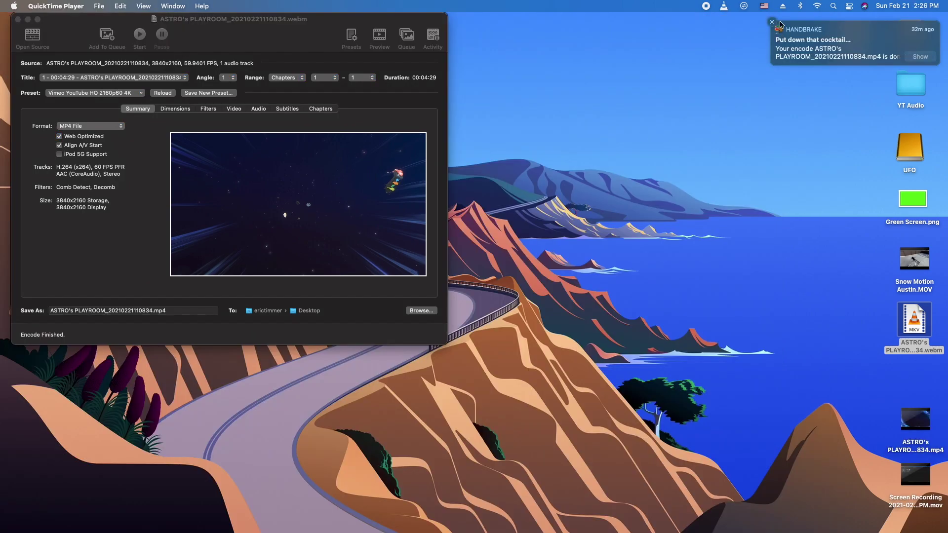
# - Show Get Info for the new 658.3 MB MP4 and close HandBrake
pyautogui.click(772, 23)
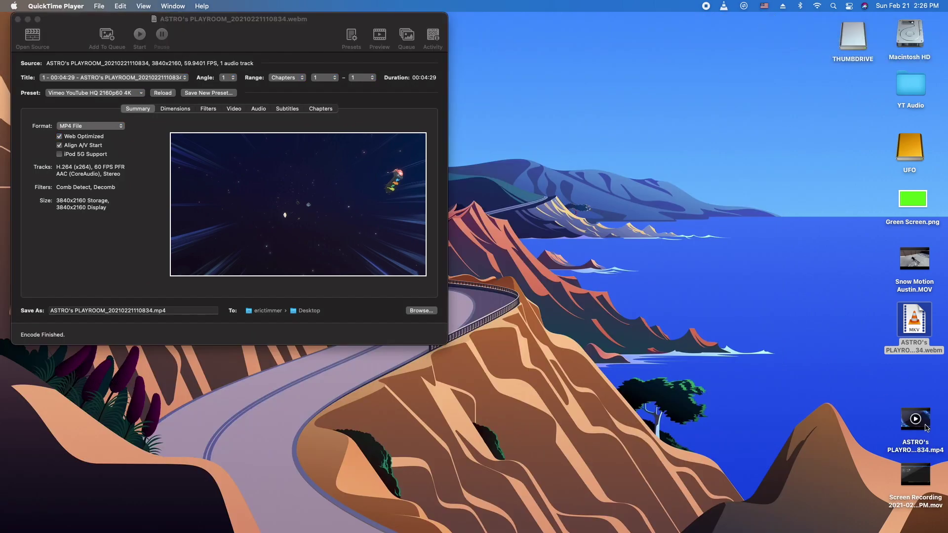
pyautogui.rightClick(926, 427)
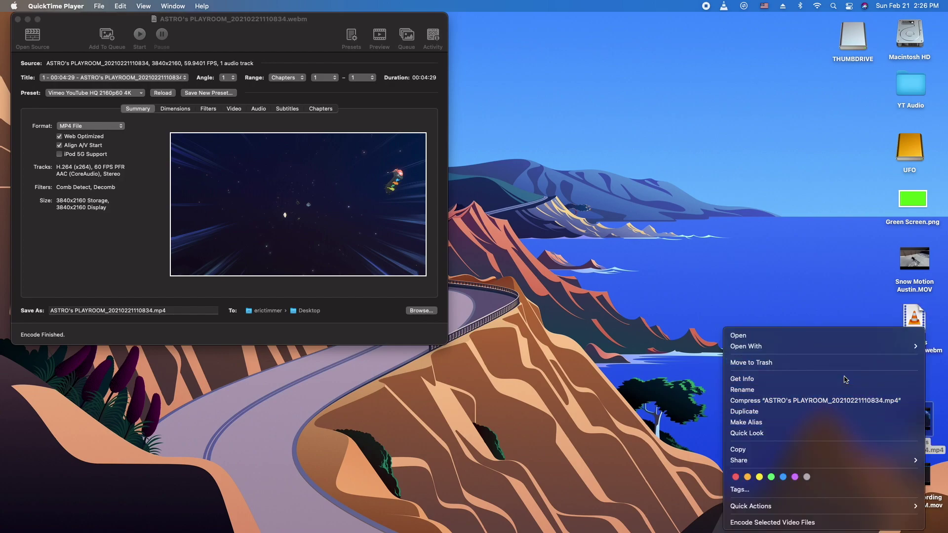
pyautogui.click(337, 155)
pyautogui.moveTo(243, 26); pyautogui.dragTo(362, 25)
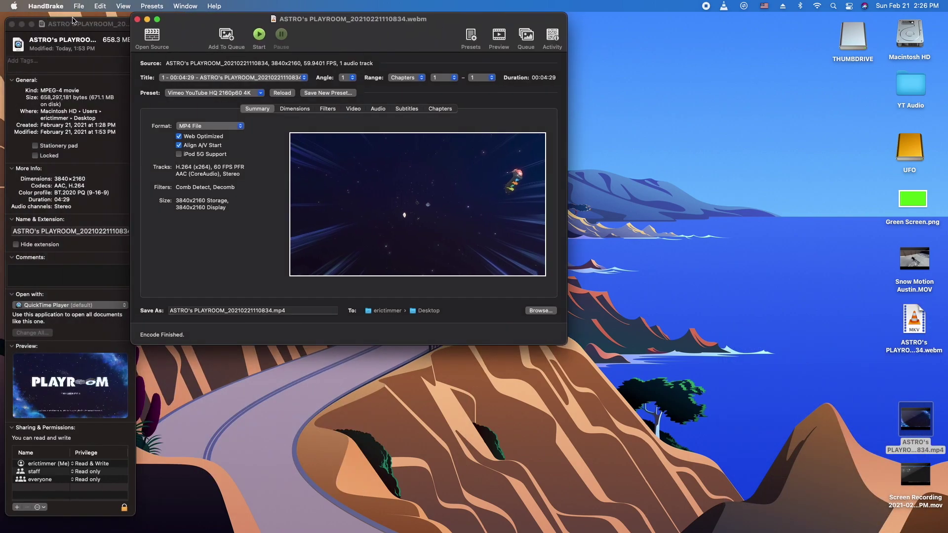
pyautogui.click(137, 19)
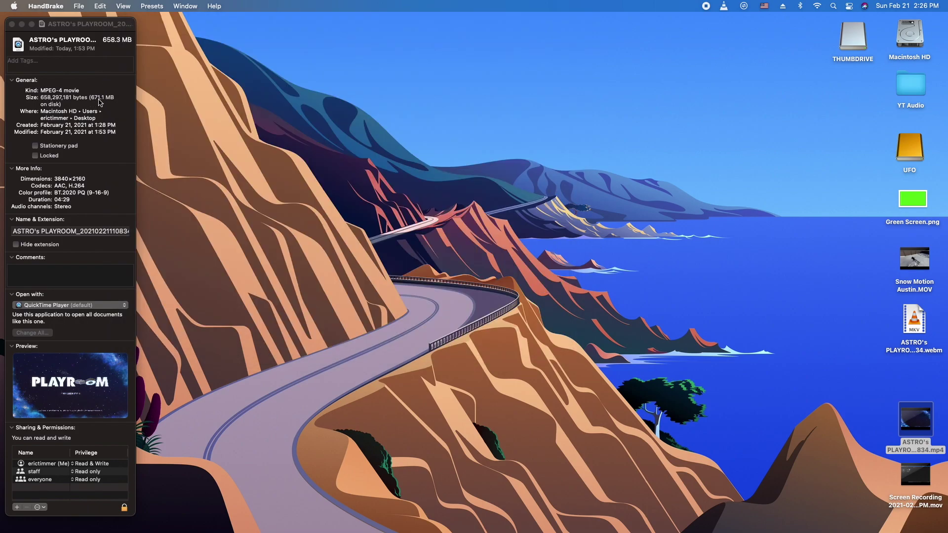
# - Show Get Info for the 1.56 GB original webm, then close its info window
pyautogui.click(912, 318)
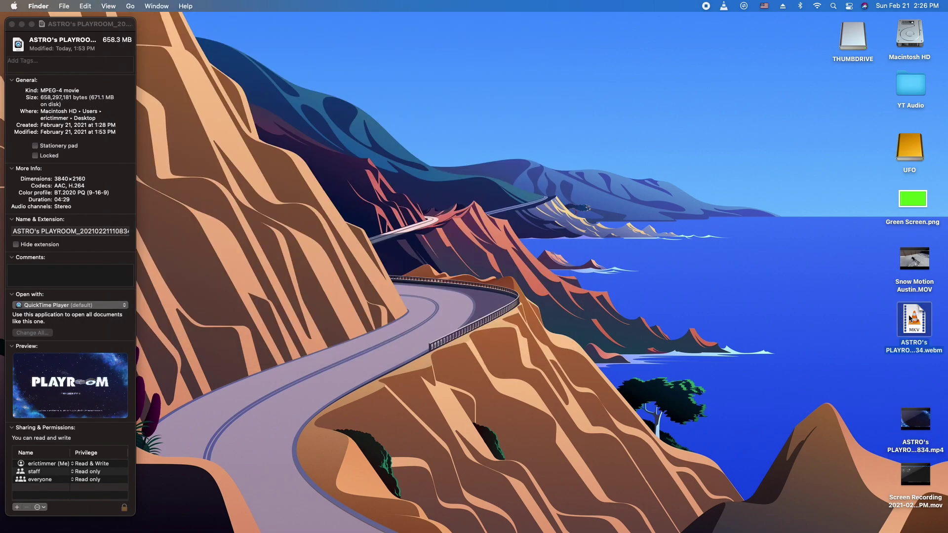
pyautogui.rightClick(911, 316)
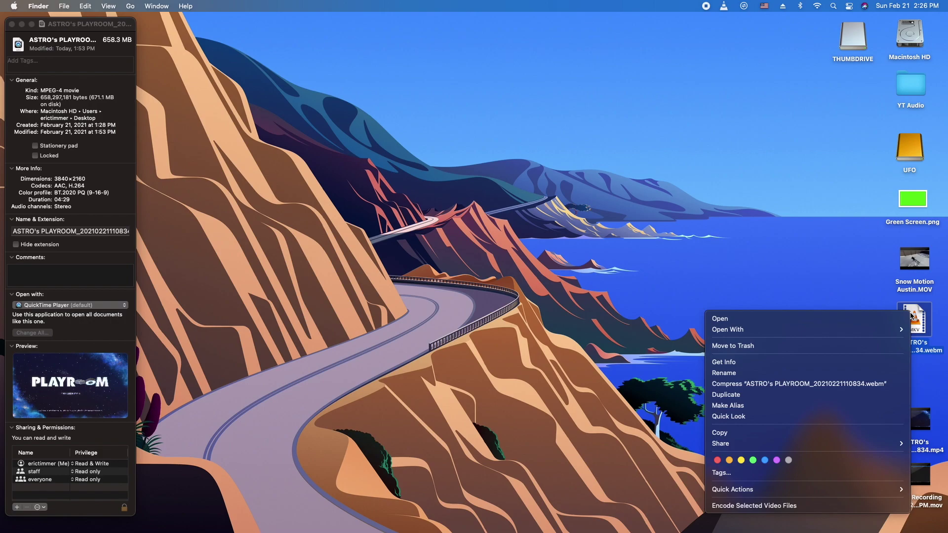
pyautogui.click(801, 362)
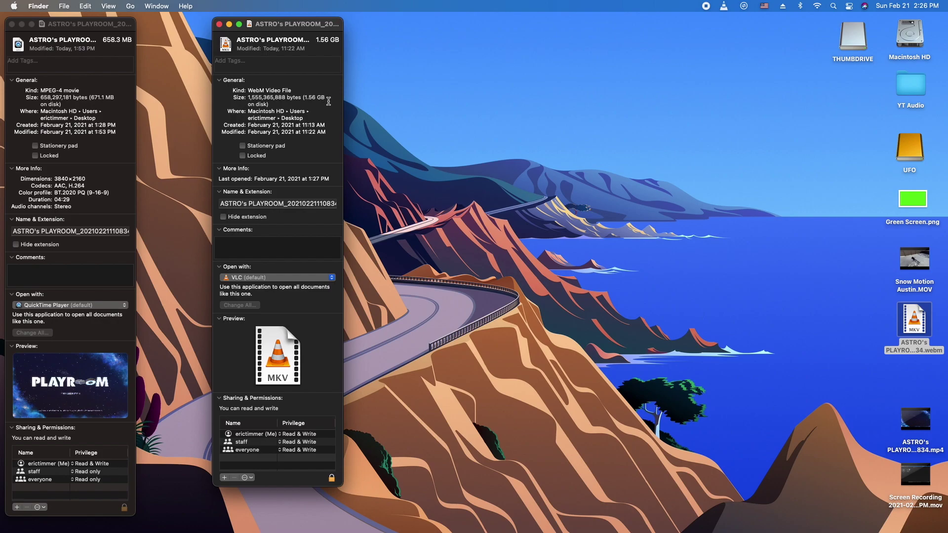
pyautogui.click(218, 24)
# - Close the mp4's details window and add the converted ASTRO's PLAYROOM MP4 to iMovie's timeline
pyautogui.click(12, 25)
pyautogui.moveTo(321, 519)
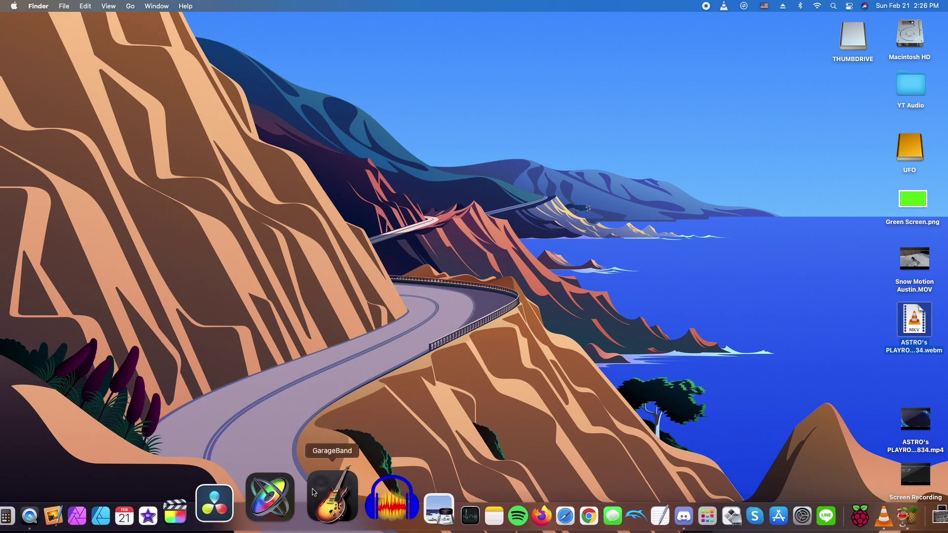
pyautogui.click(222, 506)
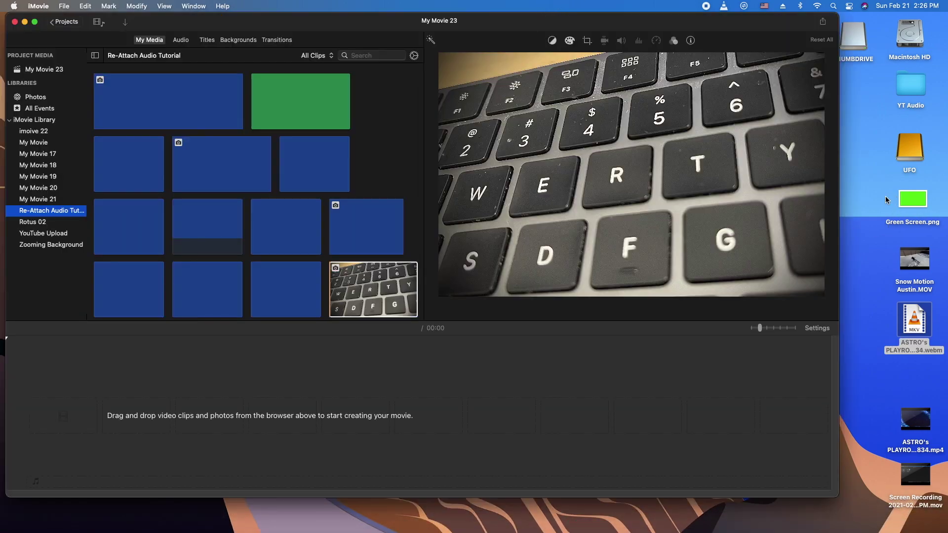
pyautogui.moveTo(915, 419); pyautogui.dragTo(319, 427)
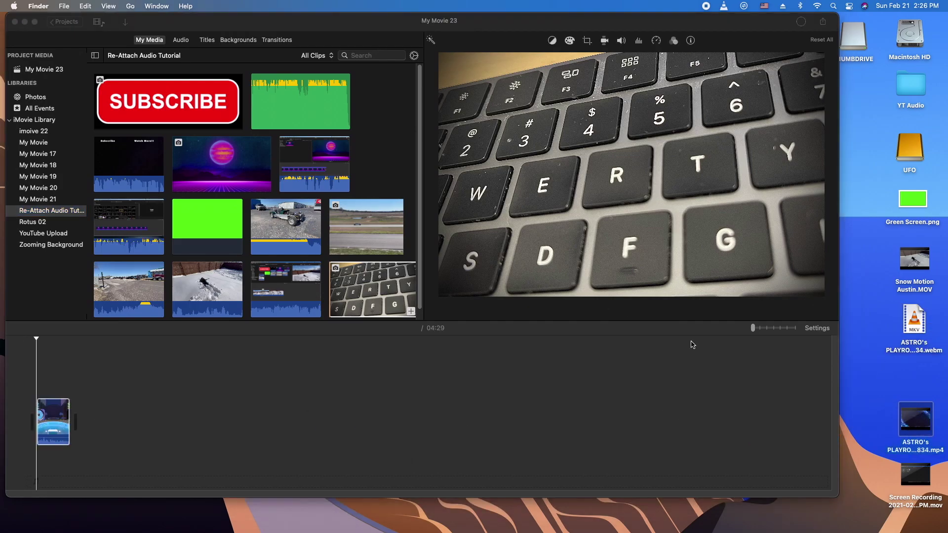
# - Zoom in on the clip, preview it at 01:38, 00:34 and 00:56, then minimize iMovie
pyautogui.click(765, 327)
pyautogui.click(523, 375)
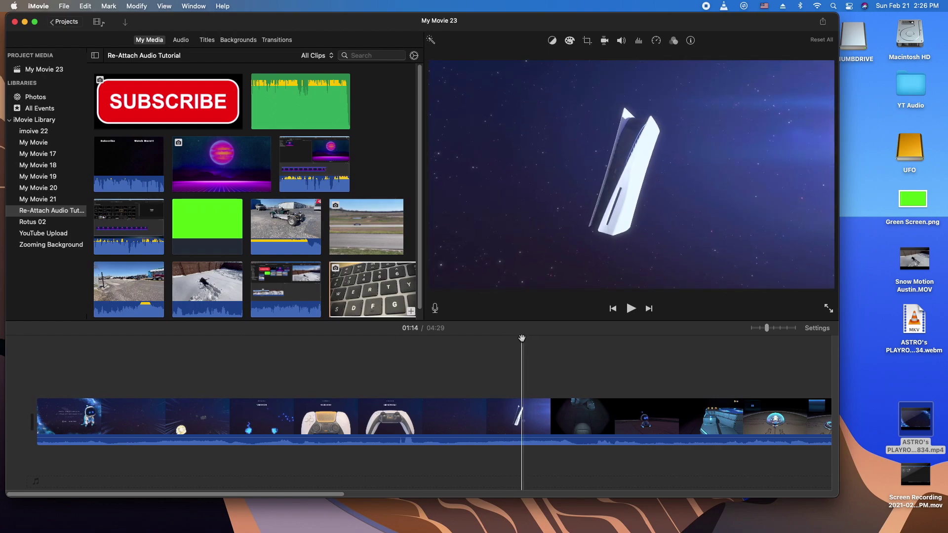
pyautogui.click(697, 348)
pyautogui.click(263, 372)
pyautogui.click(405, 370)
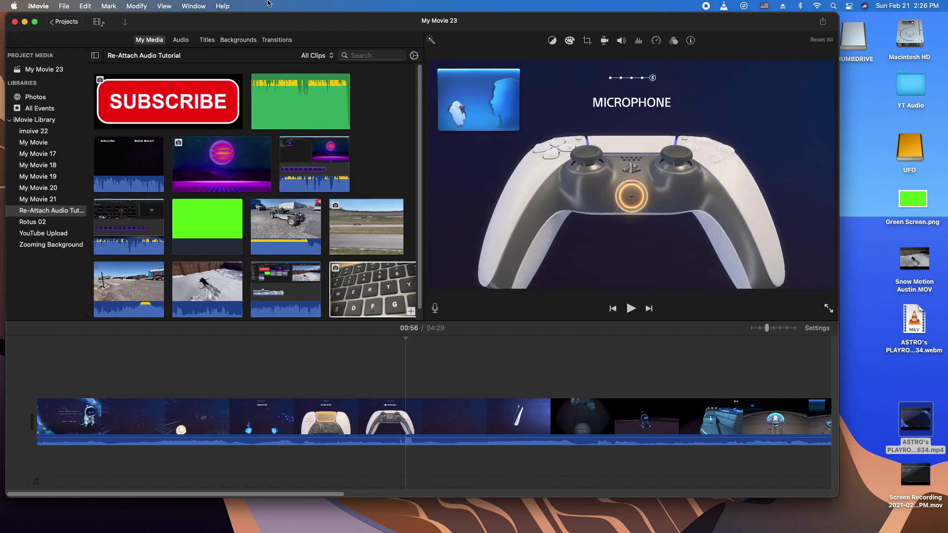
pyautogui.click(25, 22)
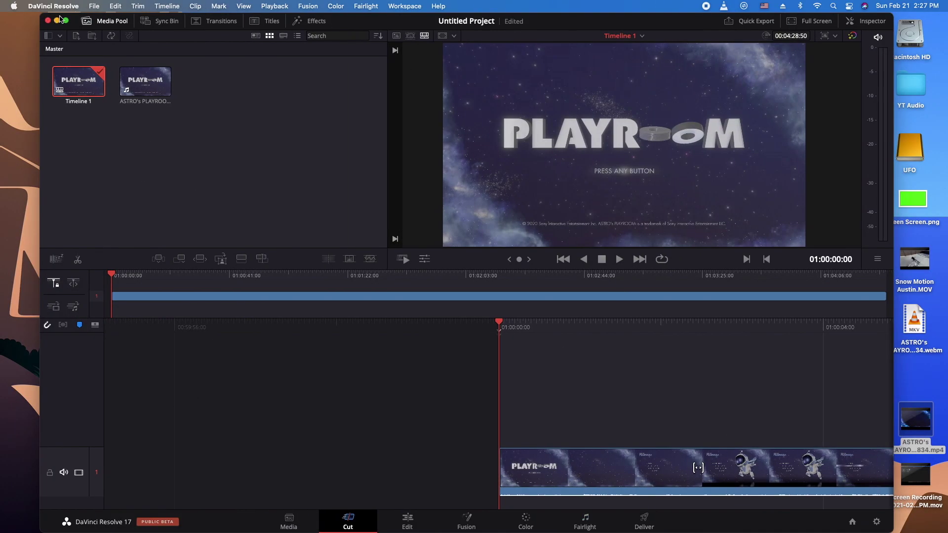
# - Minimize DaVinci Resolve with the PLAYROOM clip on Timeline 1, leaving the desktop and Dock visible
pyautogui.click(57, 21)
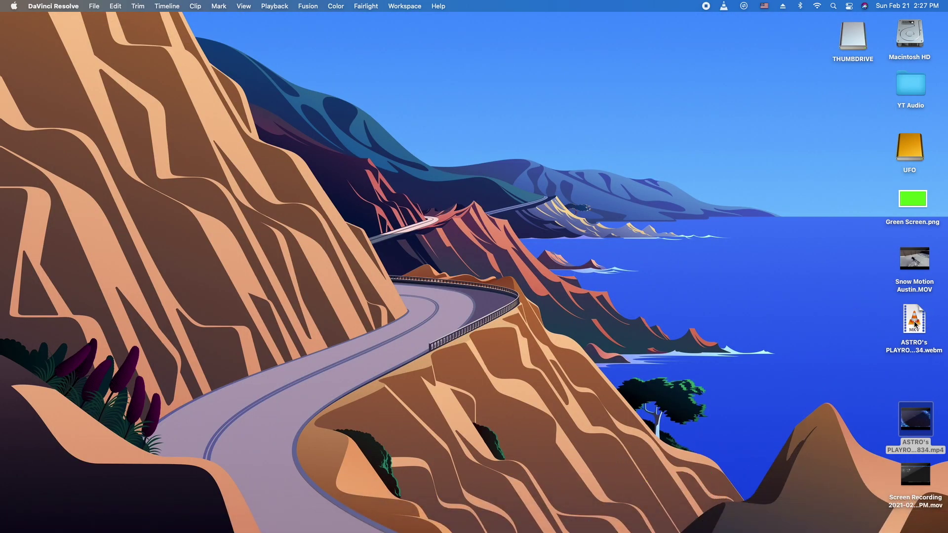
pyautogui.moveTo(556, 526)
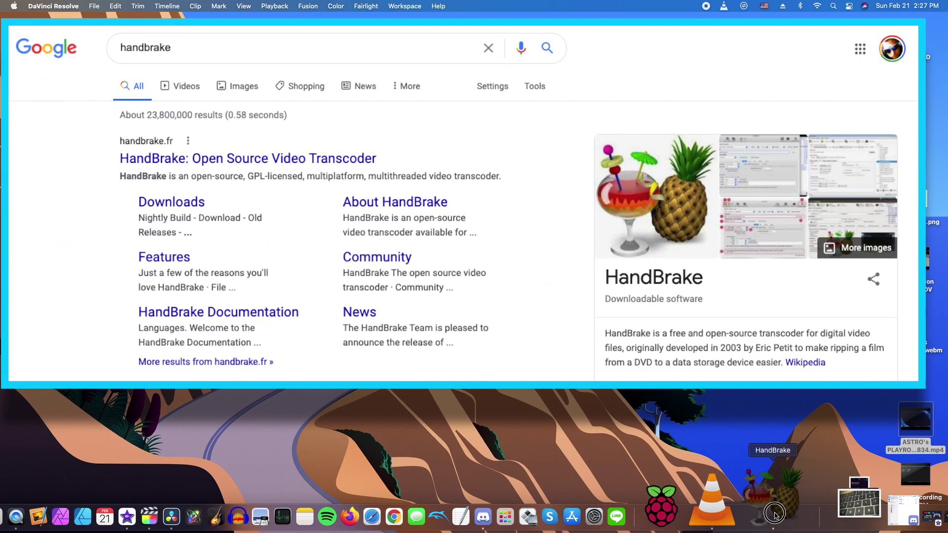
# - Bring the finished HandBrake window back to the front and show its HandBrake application menu
pyautogui.click(773, 516)
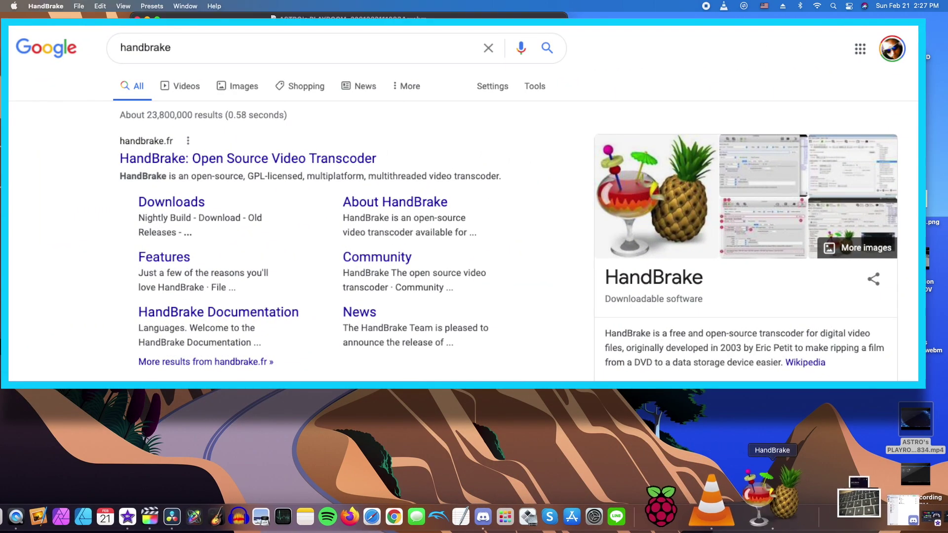
pyautogui.click(46, 5)
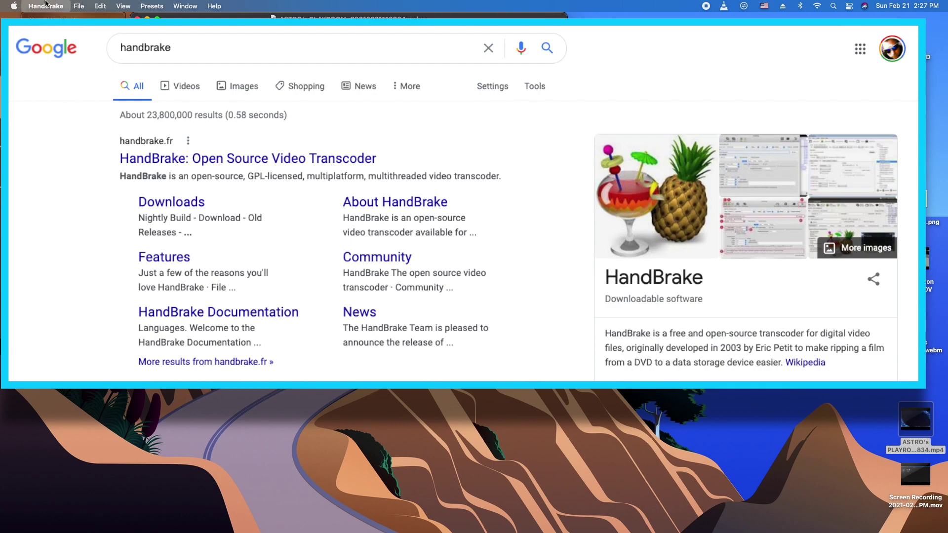